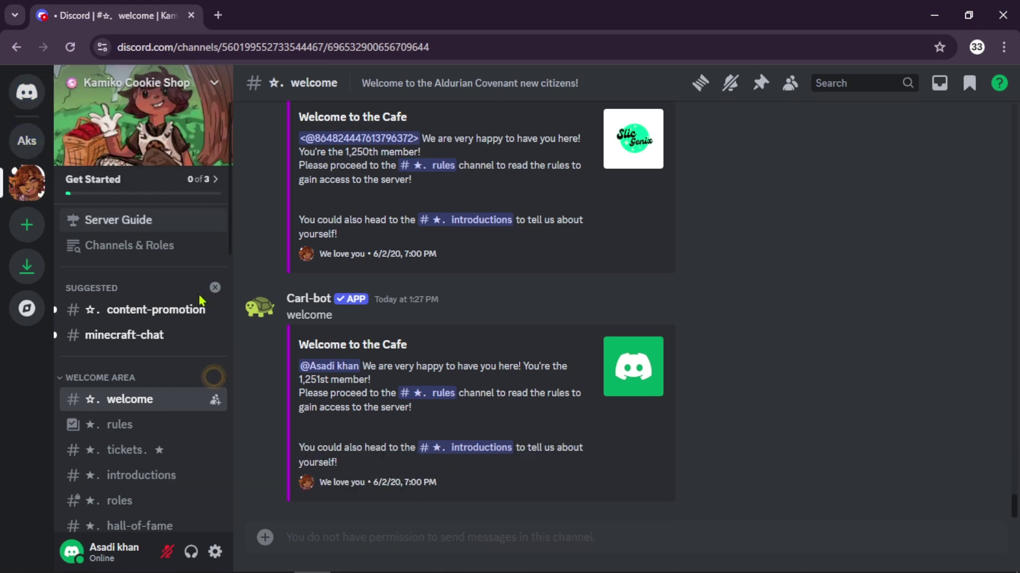
# - Search Google for 'xenon bot discord' and open the Xenon Bot website
pyautogui.click(218, 15)
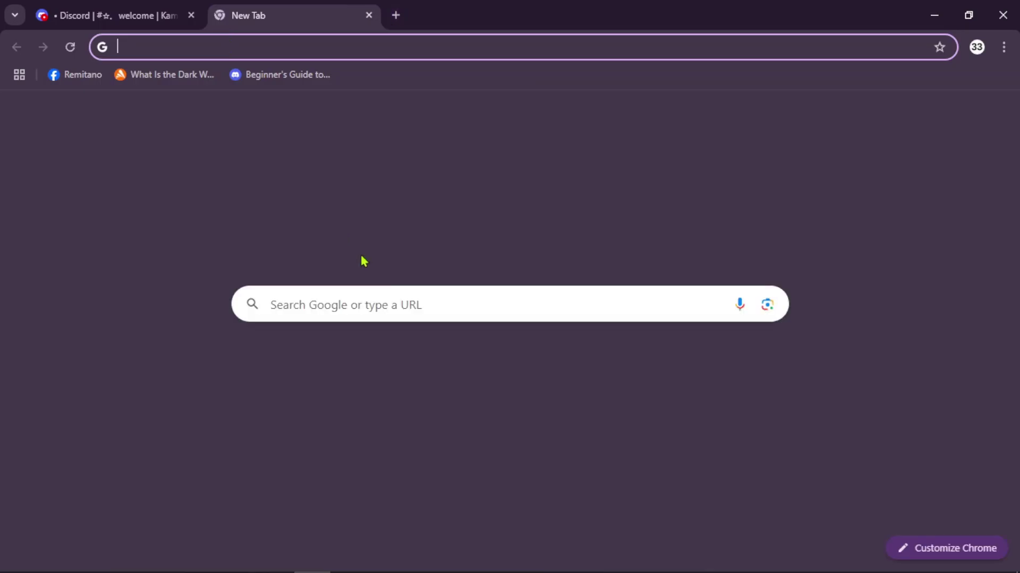
pyautogui.click(363, 304)
pyautogui.write('xenon bot')
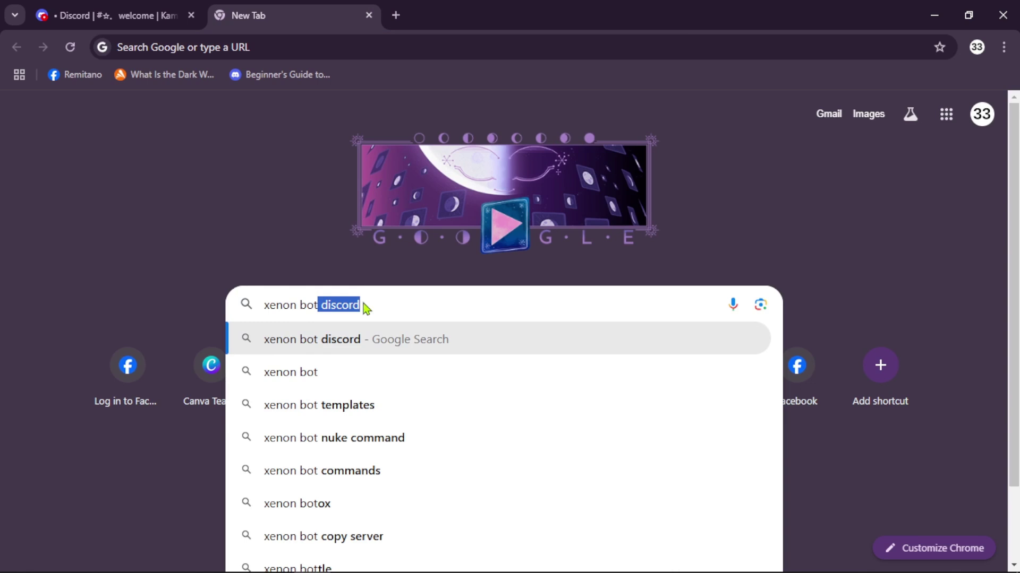
pyautogui.press('Return')
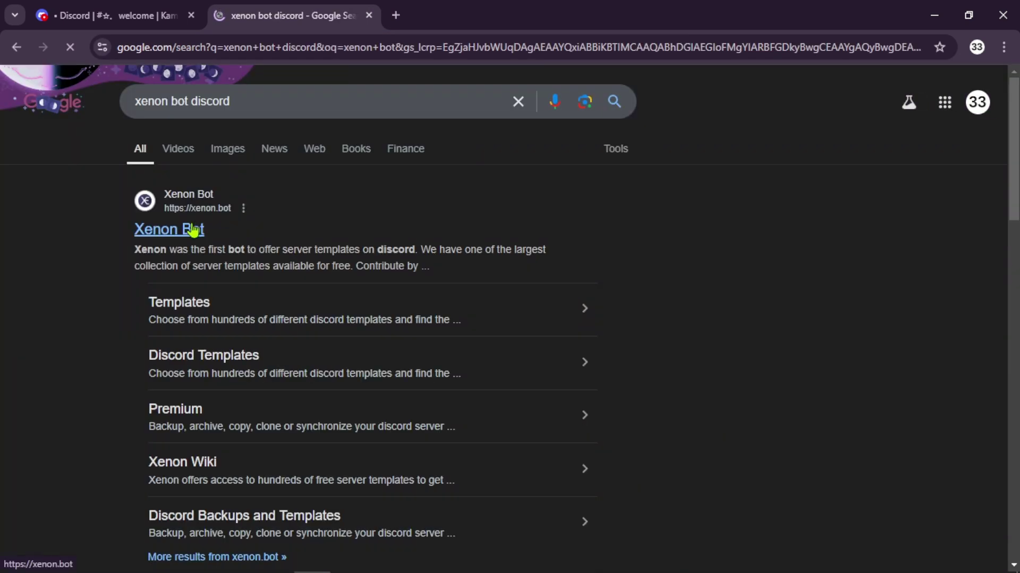
pyautogui.click(194, 229)
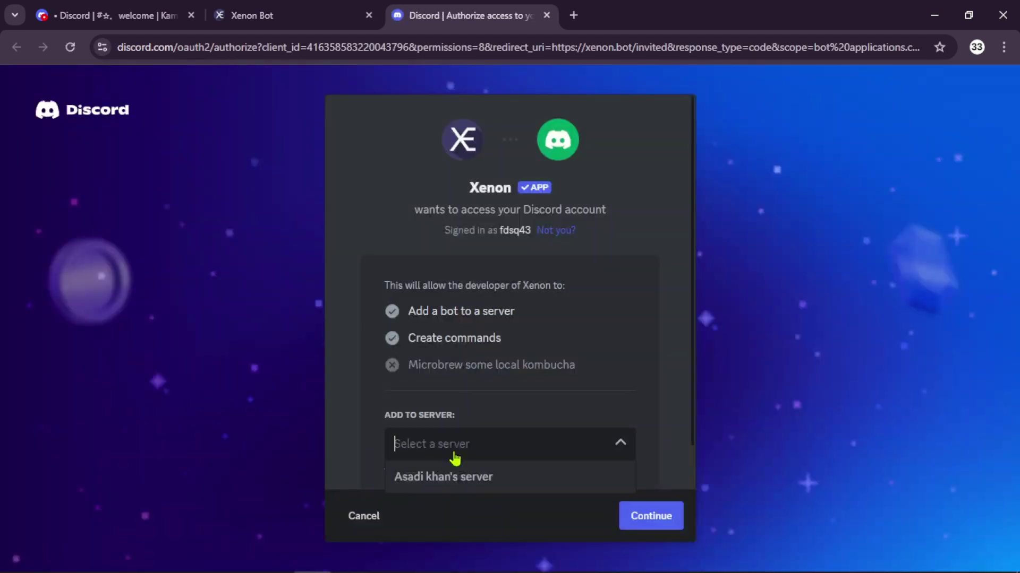
# - Add Xenon to your own server with Administrator permission, passing the hCaptcha check
pyautogui.click(452, 487)
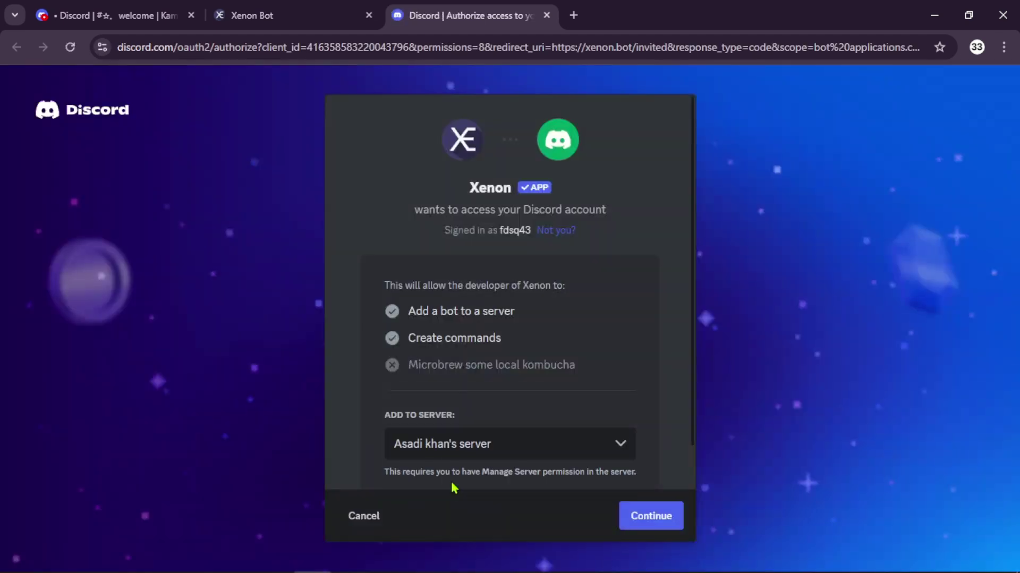
pyautogui.click(649, 522)
pyautogui.scroll(-1, 535, 404)
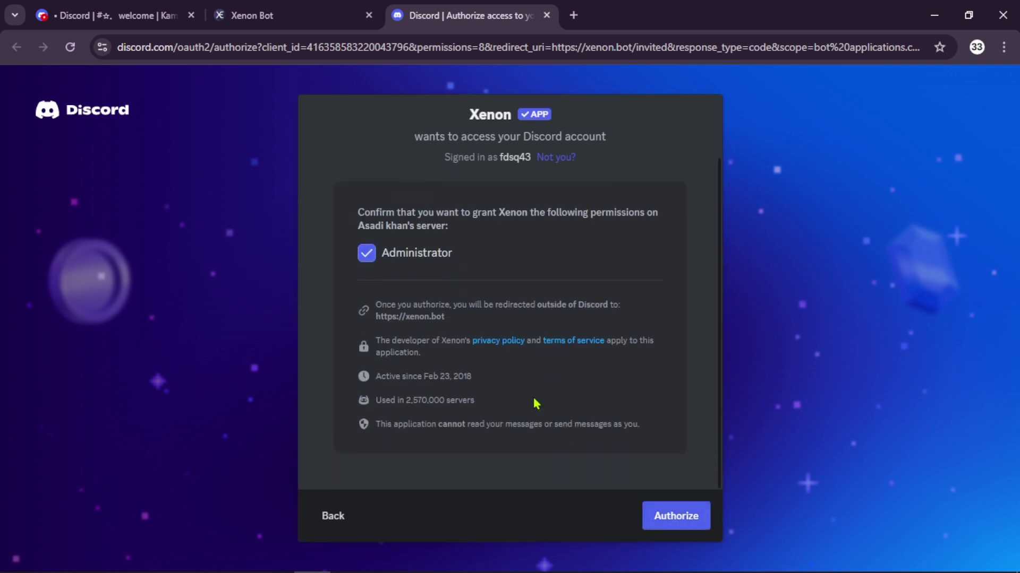
pyautogui.click(664, 520)
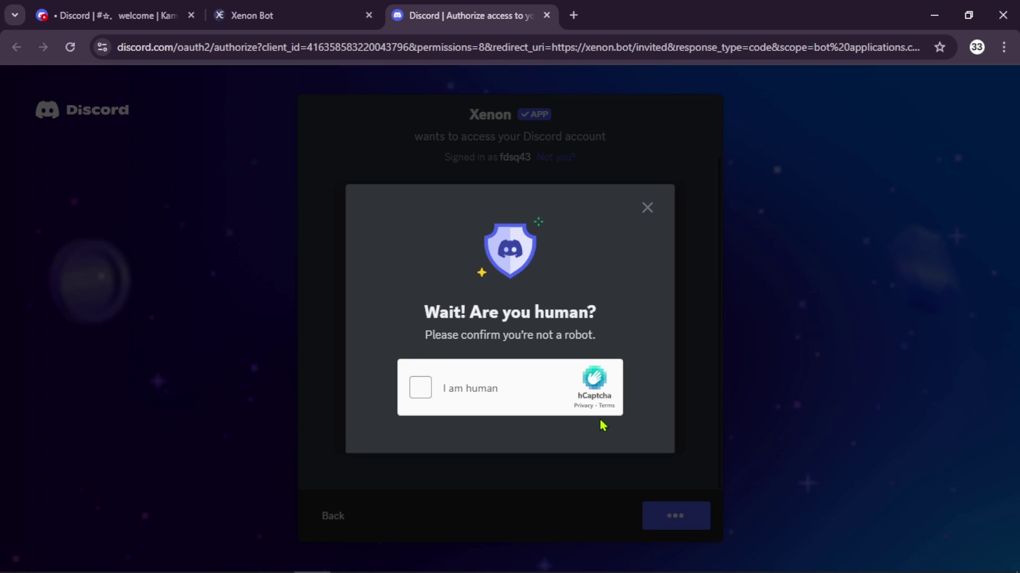
pyautogui.click(421, 388)
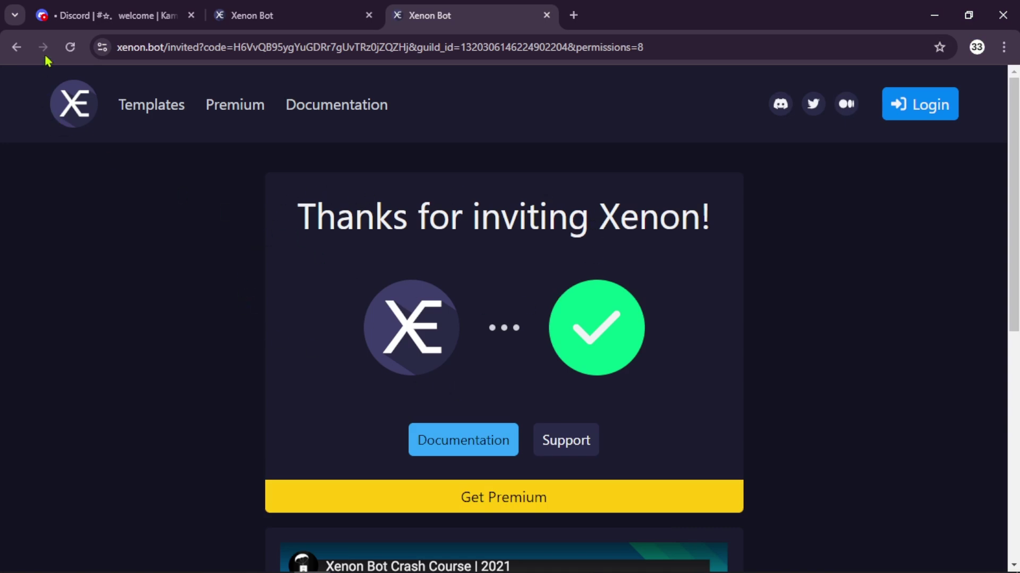
# - Go to the #general channel of the Aks server in Discord
pyautogui.click(75, 14)
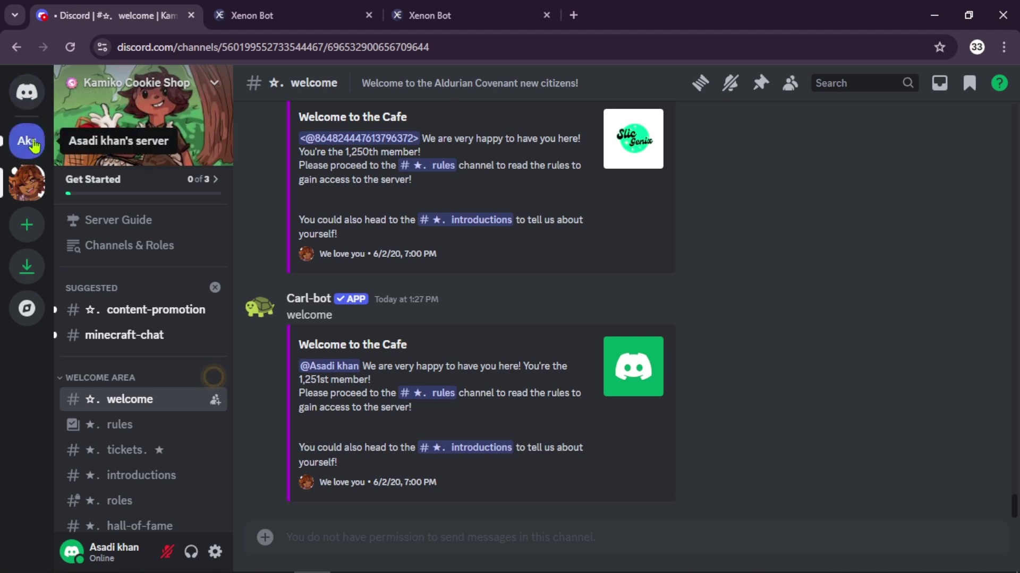
pyautogui.click(27, 147)
pyautogui.click(136, 186)
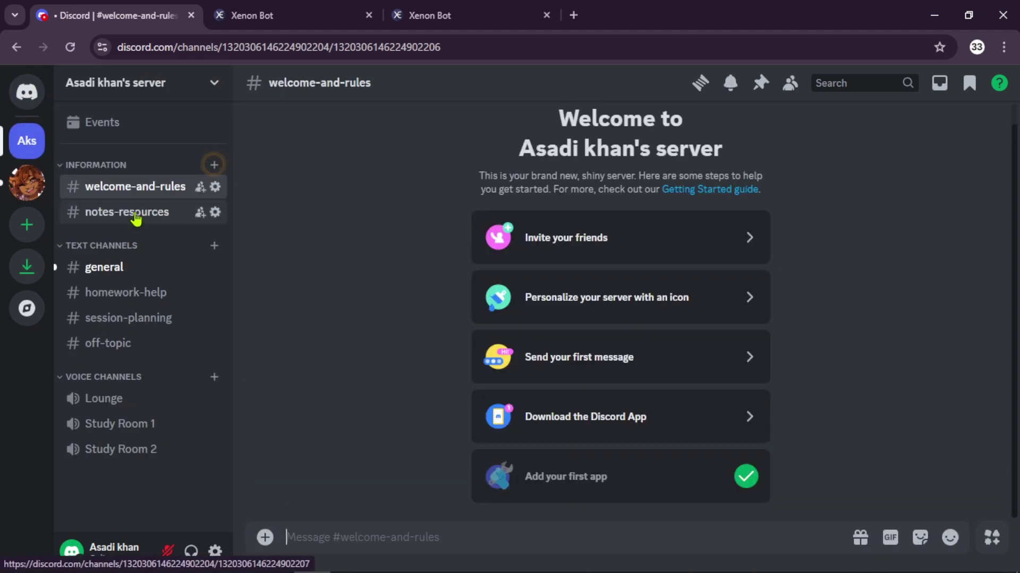
pyautogui.click(136, 213)
pyautogui.click(136, 273)
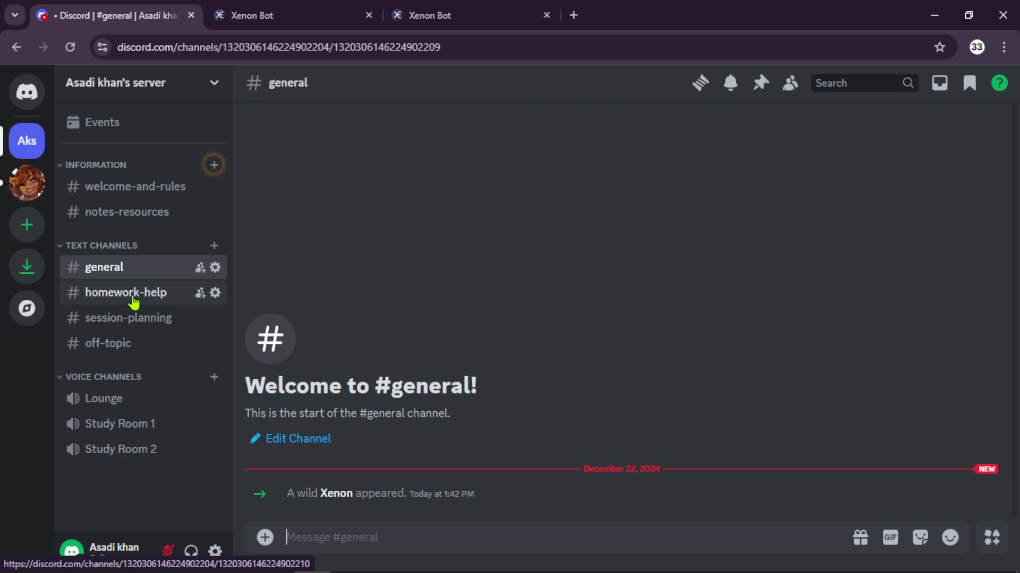
# - Copy the rvQkpKXqzsNq template load command from Notepad, ready for the #general message box
pyautogui.hotkey('alt', 'Tab')
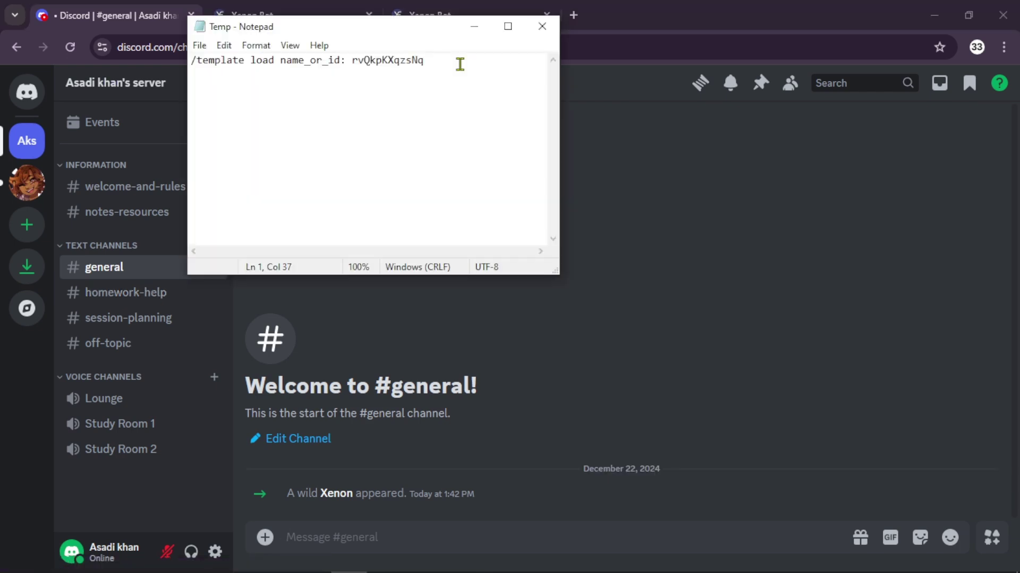
pyautogui.moveTo(460, 62); pyautogui.dragTo(132, 87)
pyautogui.hotkey('ctrl', 'c')
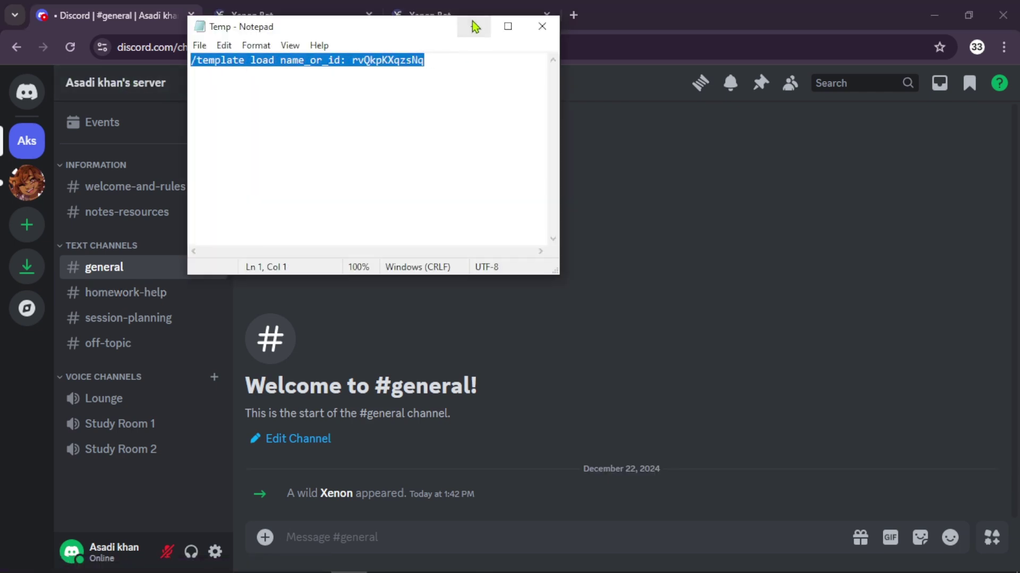
pyautogui.click(474, 27)
pyautogui.click(347, 539)
# - Send the template load command and confirm Xenon's warning about deleting 12 channels
pyautogui.hotkey('ctrl', 'v')
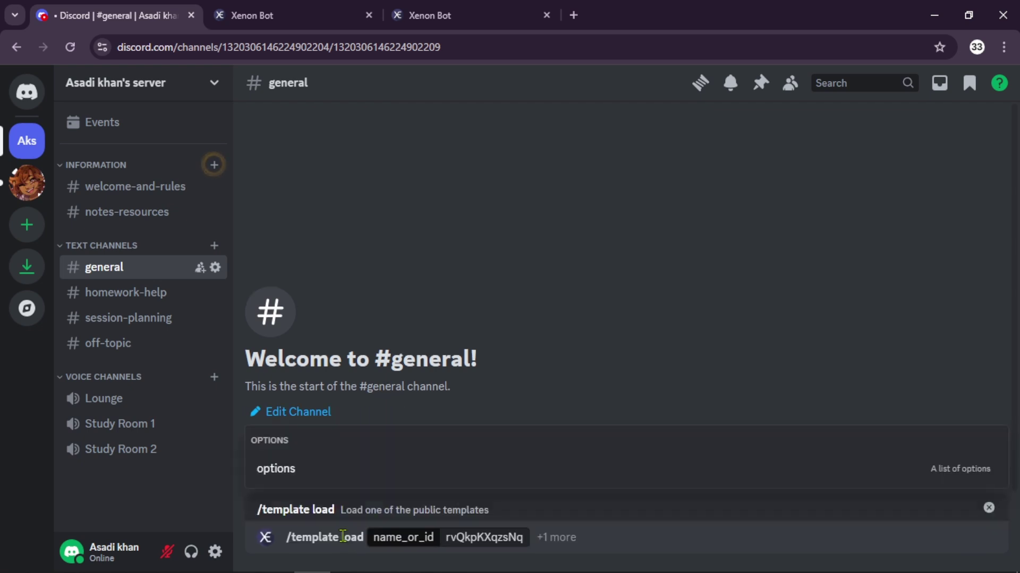
pyautogui.press('Return')
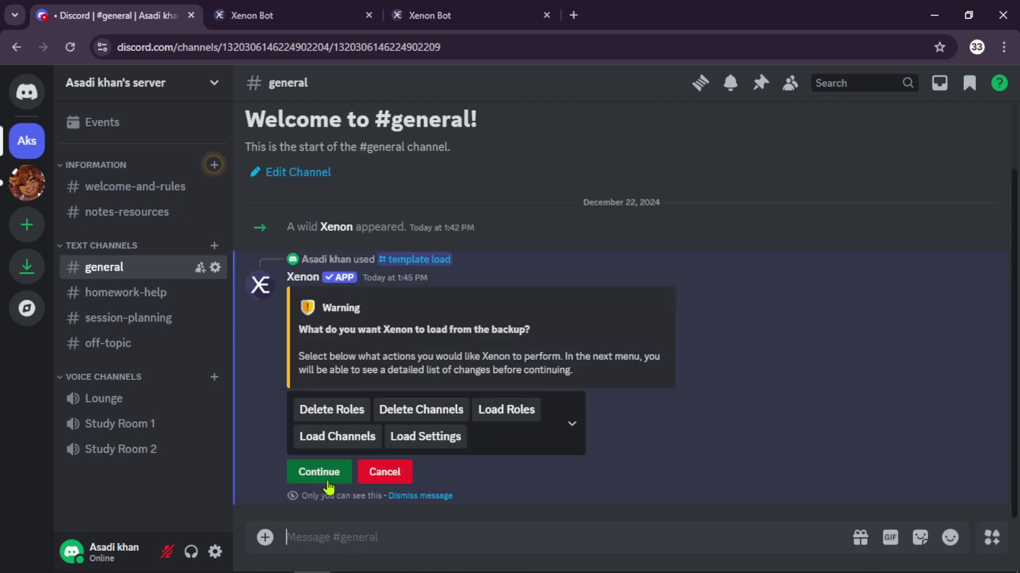
pyautogui.click(319, 474)
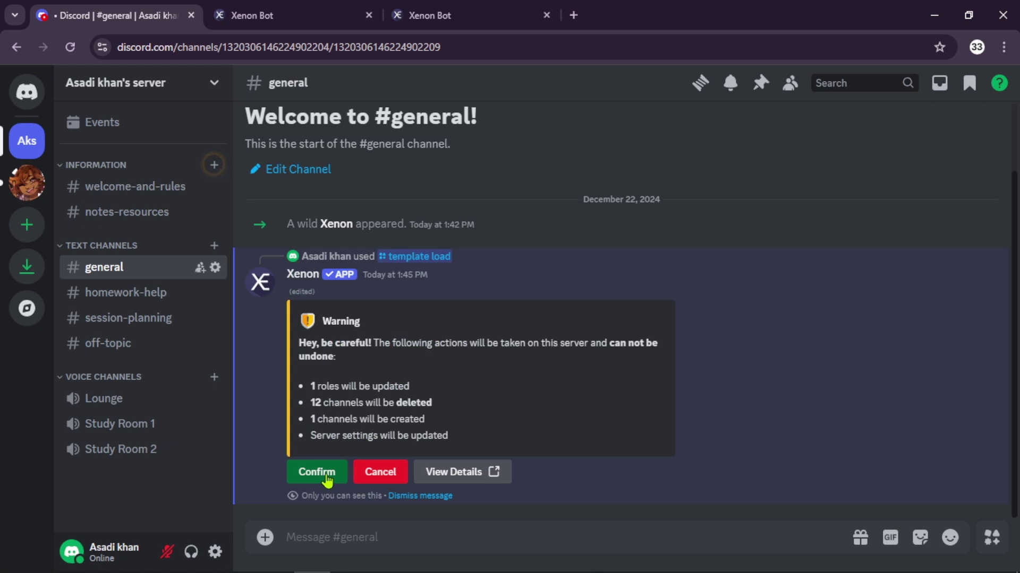
pyautogui.click(324, 474)
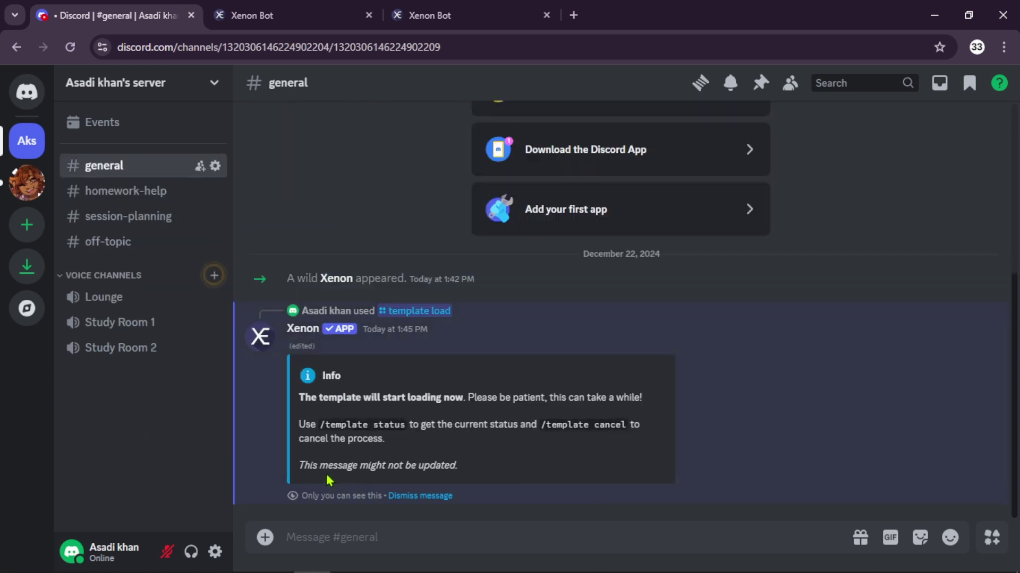